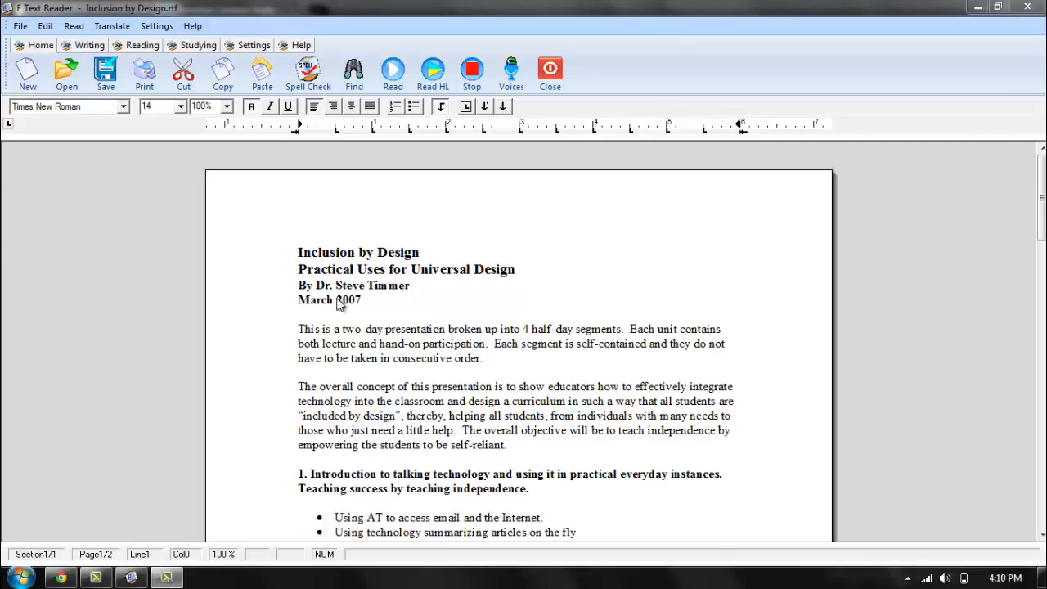
# Display the studying tools and look over the highlight extraction colors and options before closing them.
pyautogui.click(200, 46)
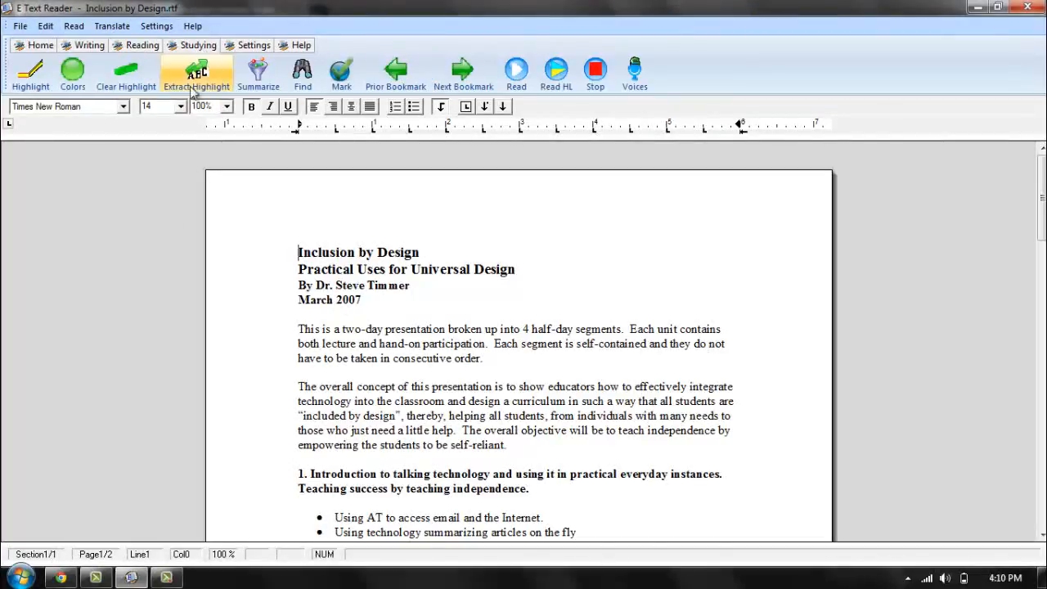
pyautogui.click(205, 87)
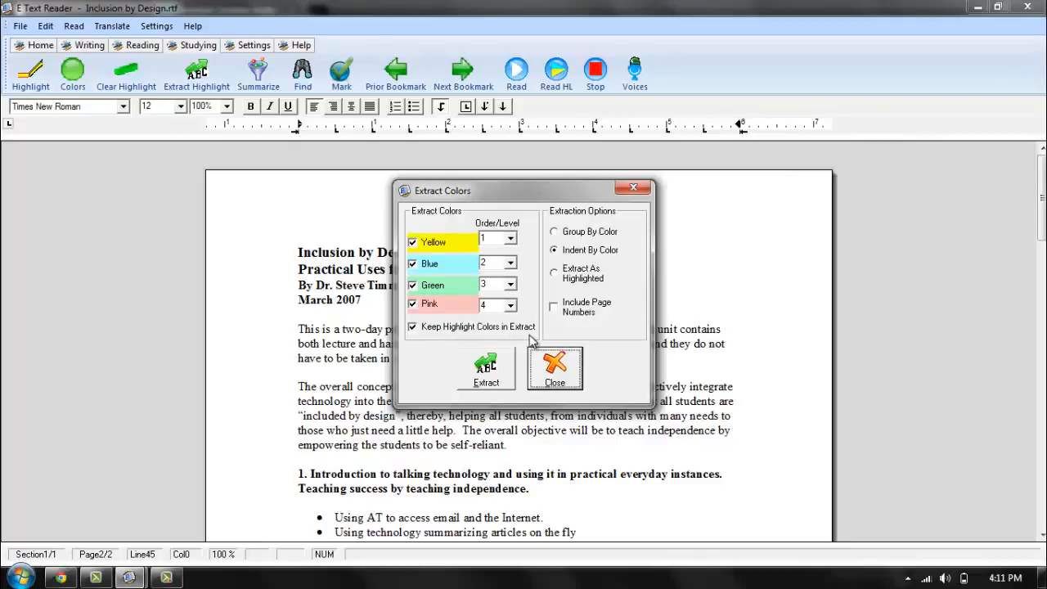
pyautogui.click(563, 375)
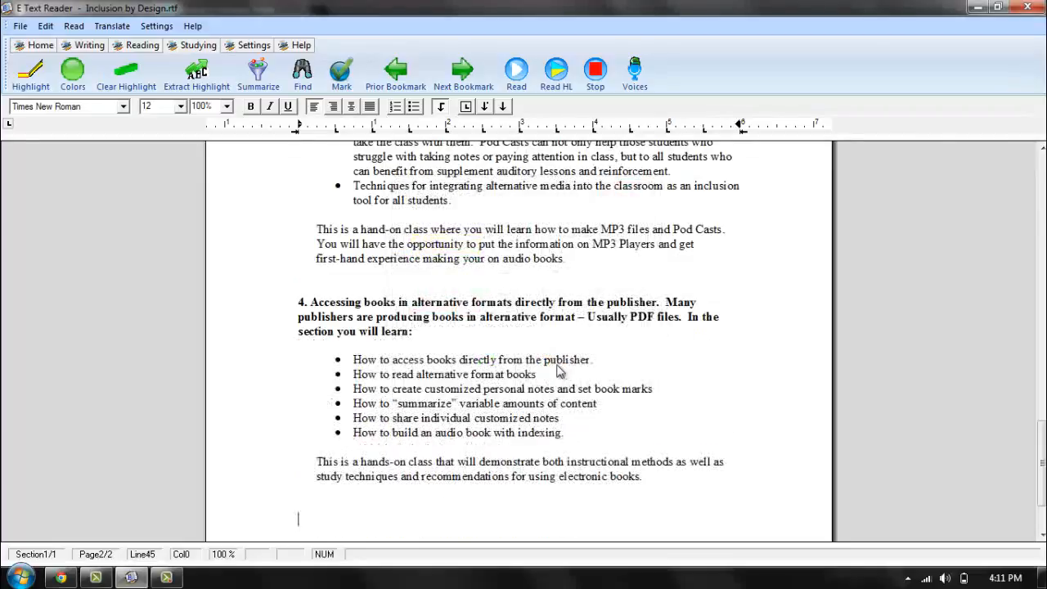
# Highlight the section 1 heading about talking technology and its five bullet points in green.
pyautogui.scroll(9, 540, 346)
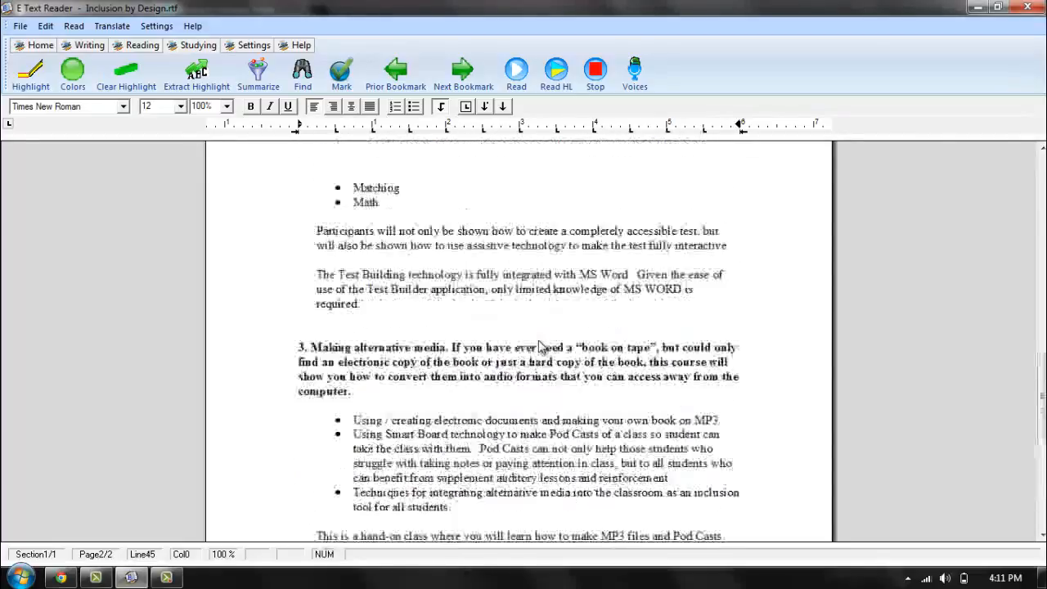
pyautogui.scroll(5, 540, 346)
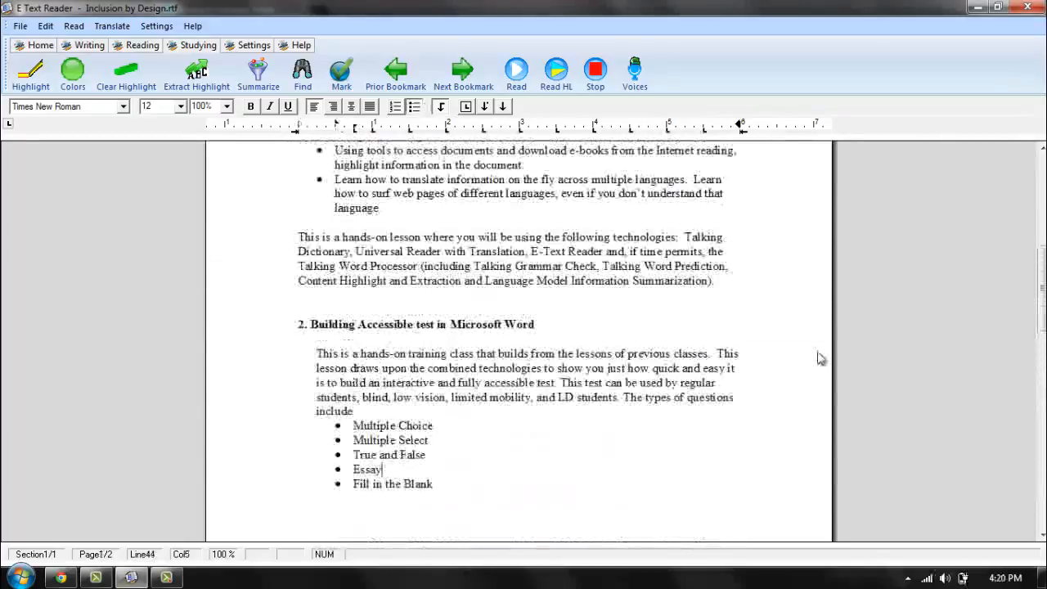
pyautogui.scroll(2, 820, 358)
pyautogui.scroll(5, 821, 359)
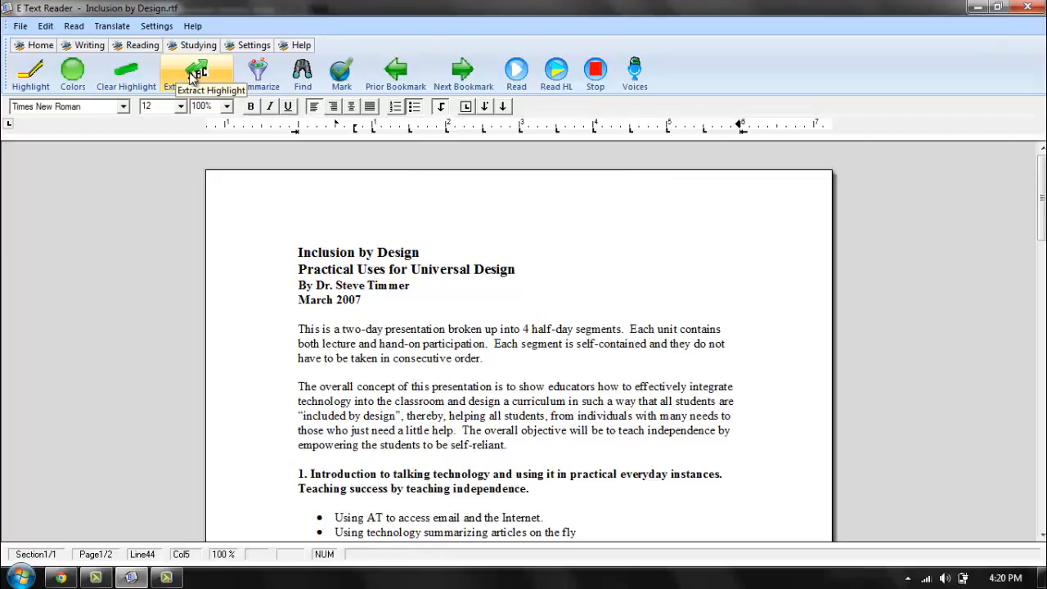
pyautogui.click(694, 420)
pyautogui.scroll(-3, 544, 414)
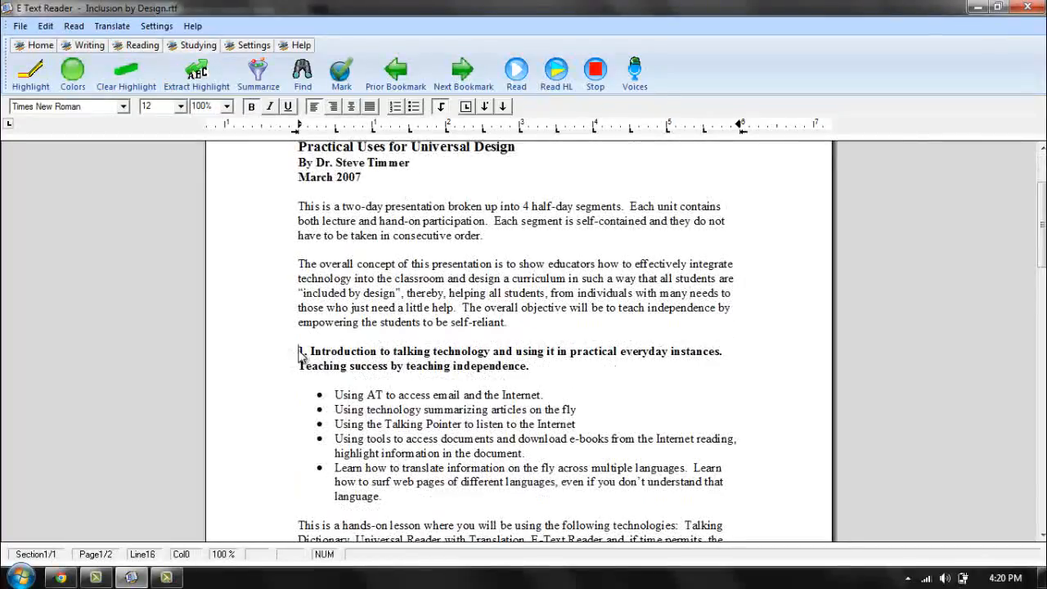
pyautogui.moveTo(300, 355); pyautogui.dragTo(558, 375)
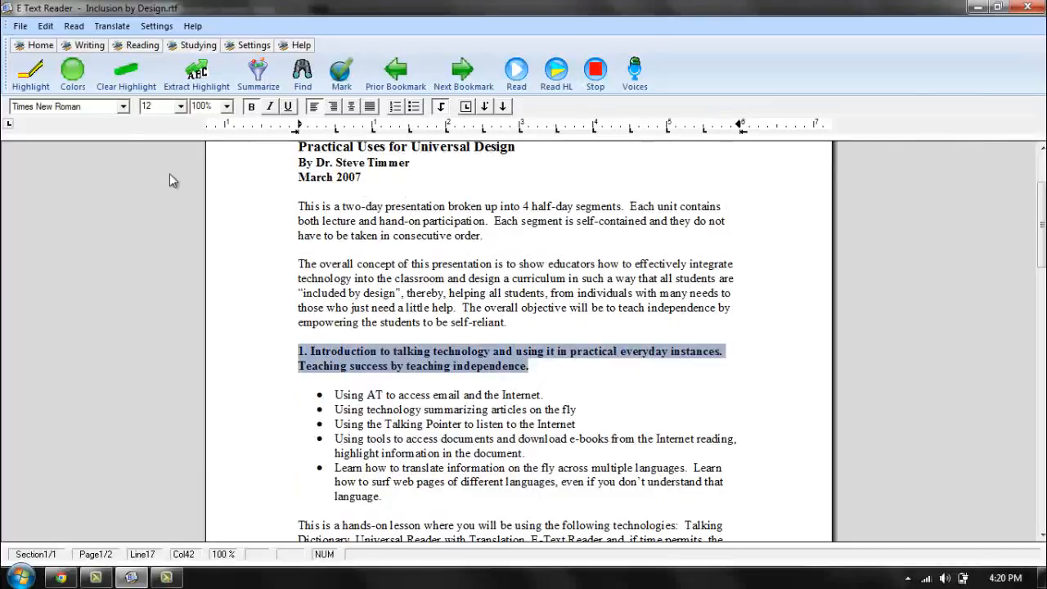
pyautogui.click(27, 81)
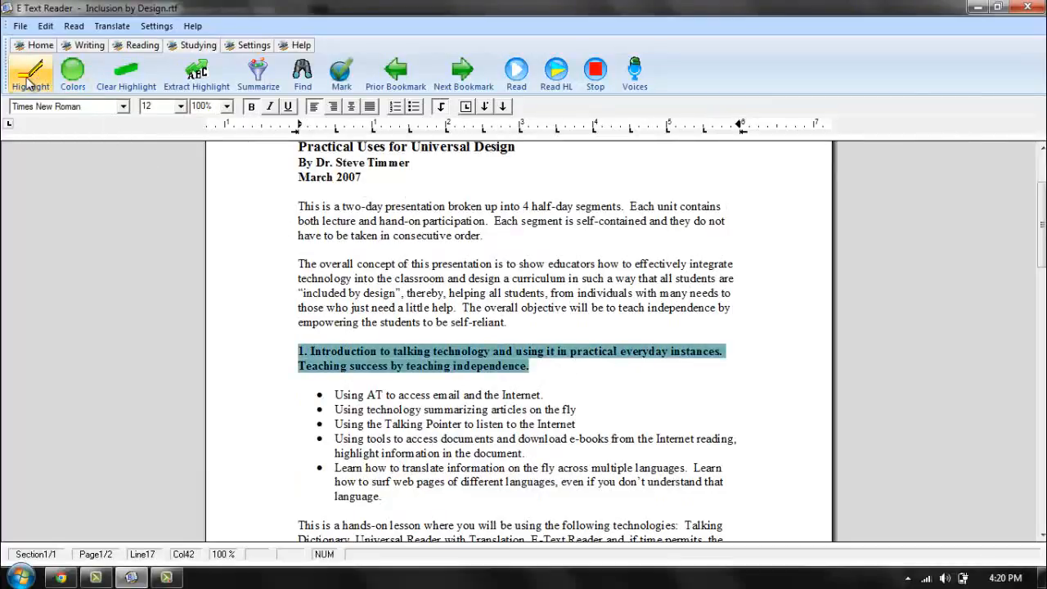
pyautogui.moveTo(329, 395); pyautogui.dragTo(383, 497)
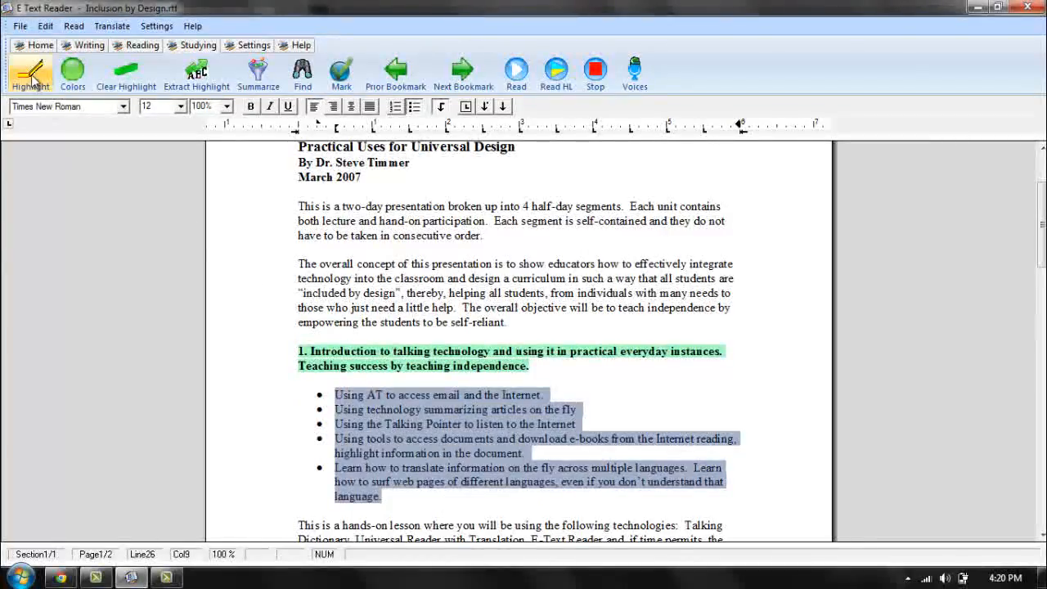
pyautogui.click(31, 73)
pyautogui.click(552, 342)
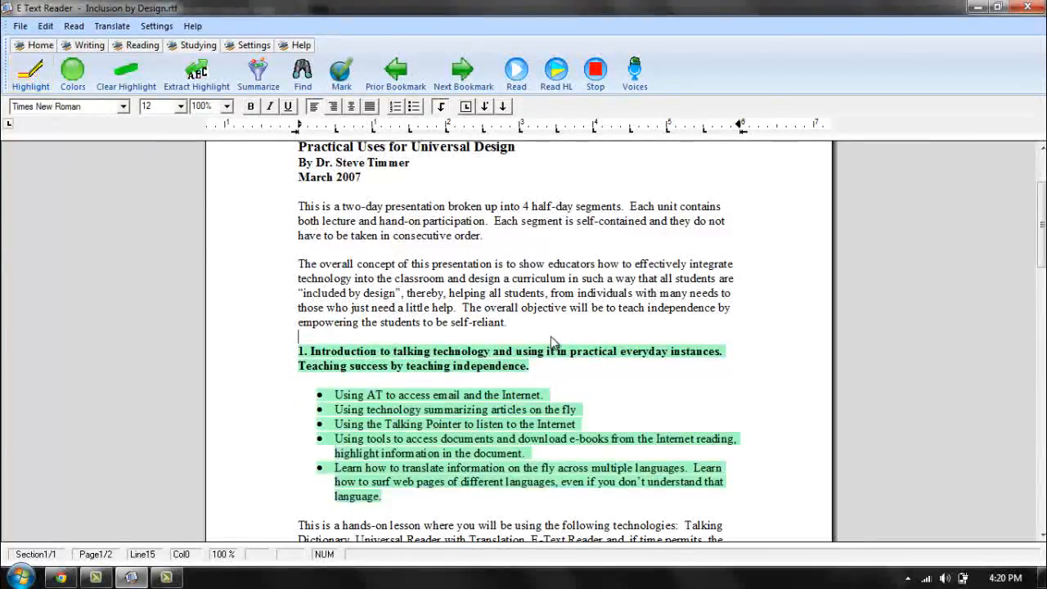
# Highlight section 2 in yellow: the heading "Building Accessible test in Microsoft Word", its introductory paragraph and the question-type bullets from Multiple Choice to Math.
pyautogui.click(73, 72)
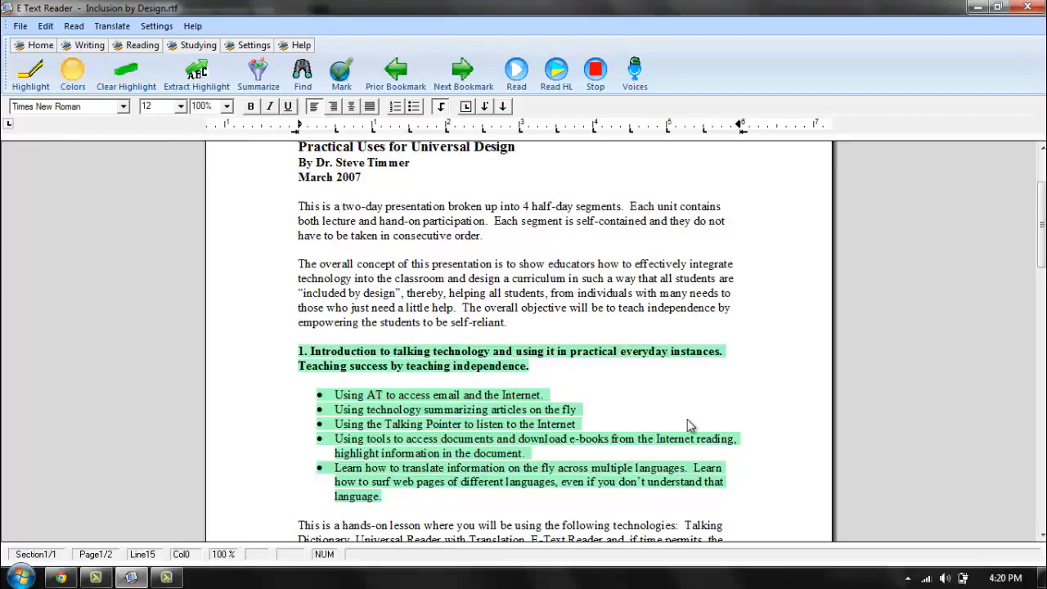
pyautogui.scroll(-7, 687, 423)
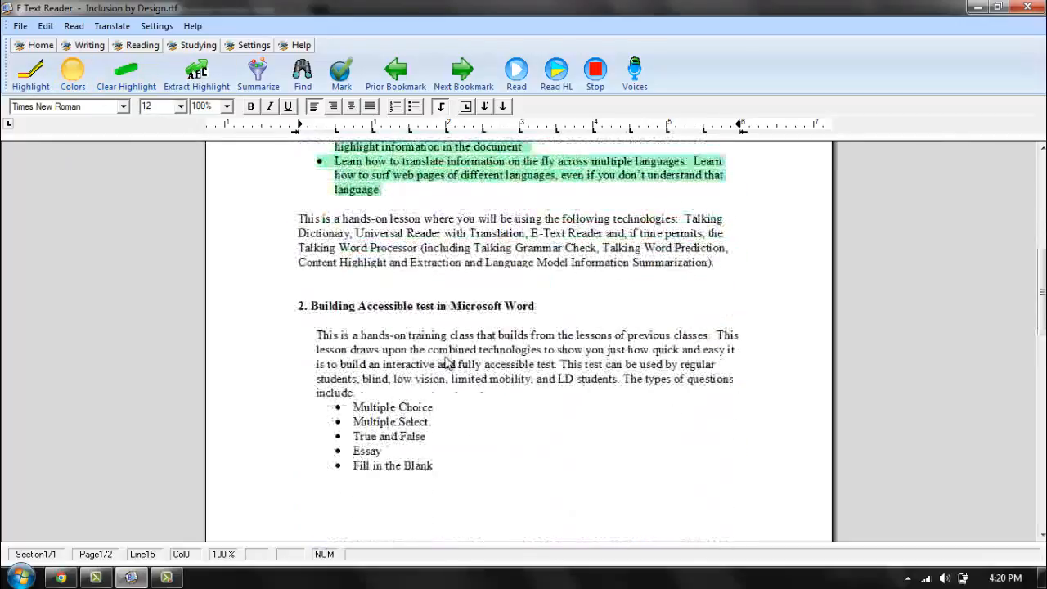
pyautogui.moveTo(296, 309); pyautogui.dragTo(456, 446)
pyautogui.click(30, 73)
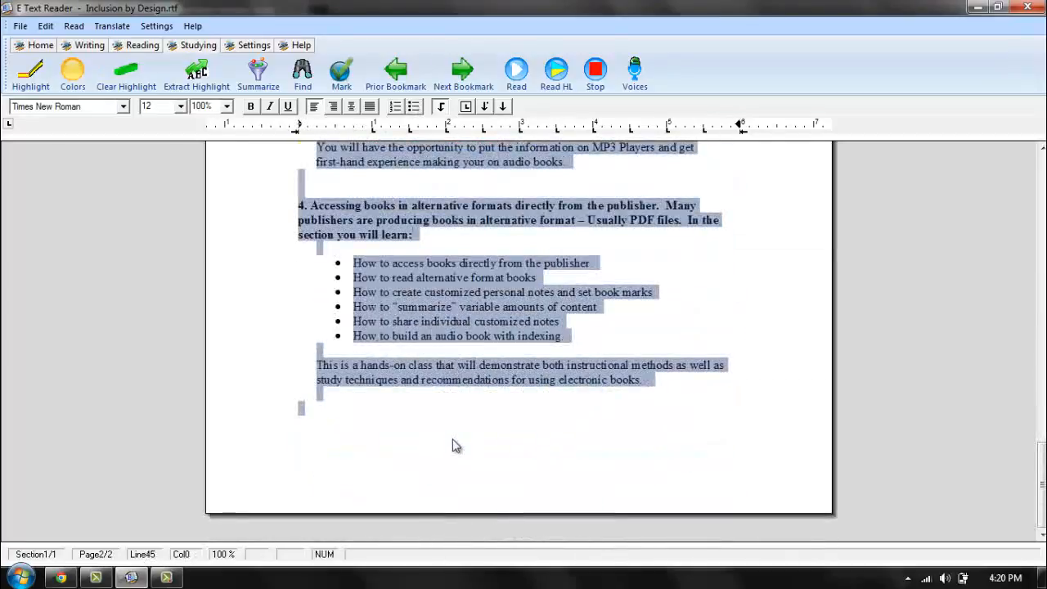
pyautogui.scroll(15, 450, 434)
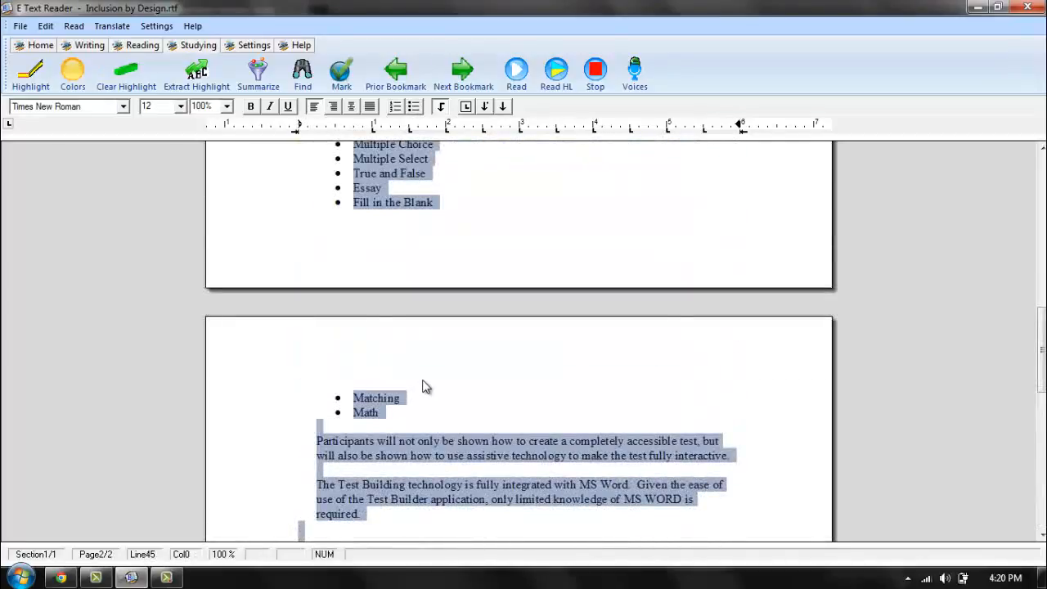
pyautogui.scroll(3, 423, 380)
pyautogui.click(433, 494)
pyautogui.moveTo(411, 535); pyautogui.dragTo(335, 260)
pyautogui.click(35, 70)
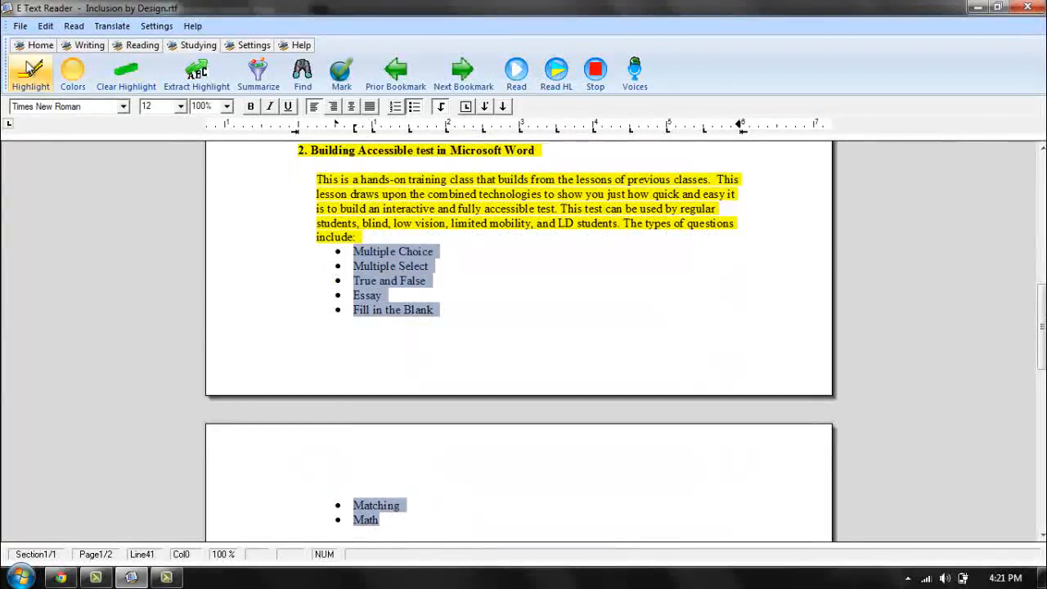
pyautogui.click(556, 334)
# Highlight the section 3 heading "Making alternative media" with its introduction and three bullet points in pink.
pyautogui.scroll(-1, 556, 334)
pyautogui.scroll(-8, 556, 334)
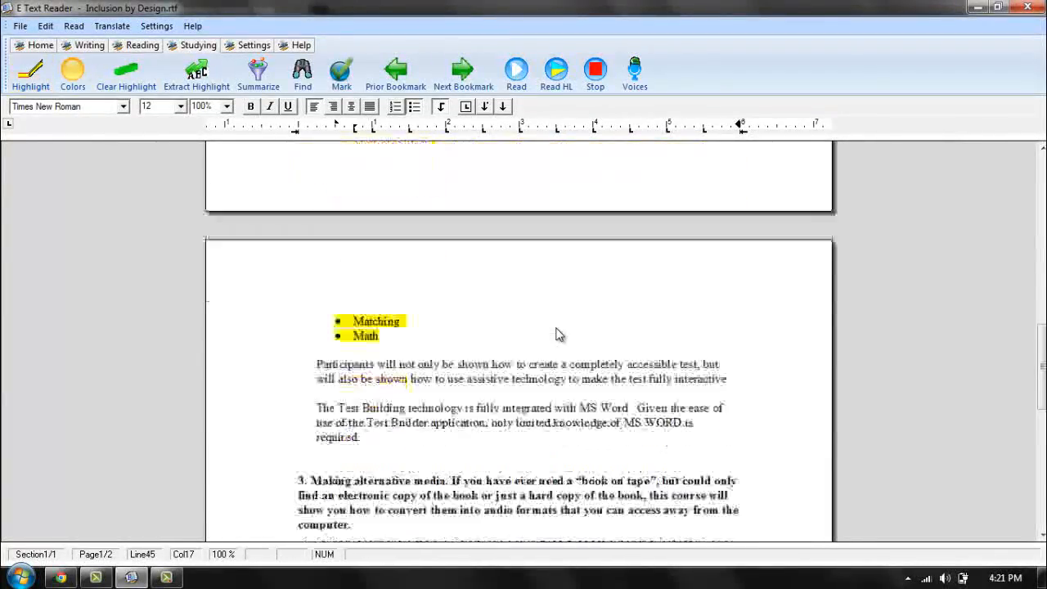
pyautogui.click(72, 72)
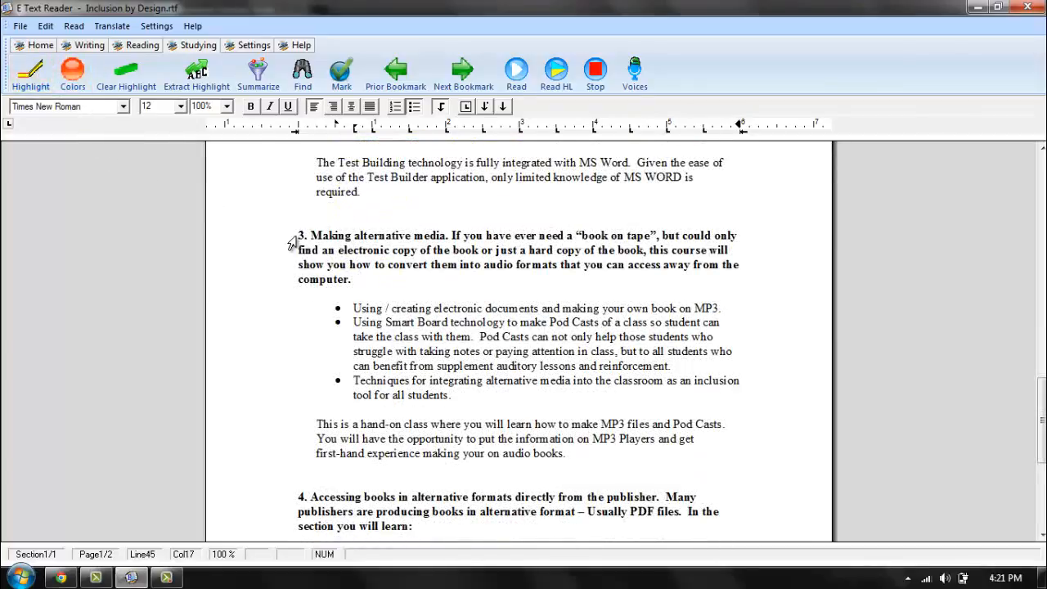
pyautogui.moveTo(293, 236); pyautogui.dragTo(463, 395)
pyautogui.click(32, 72)
pyautogui.click(342, 309)
pyautogui.click(31, 72)
pyautogui.click(606, 393)
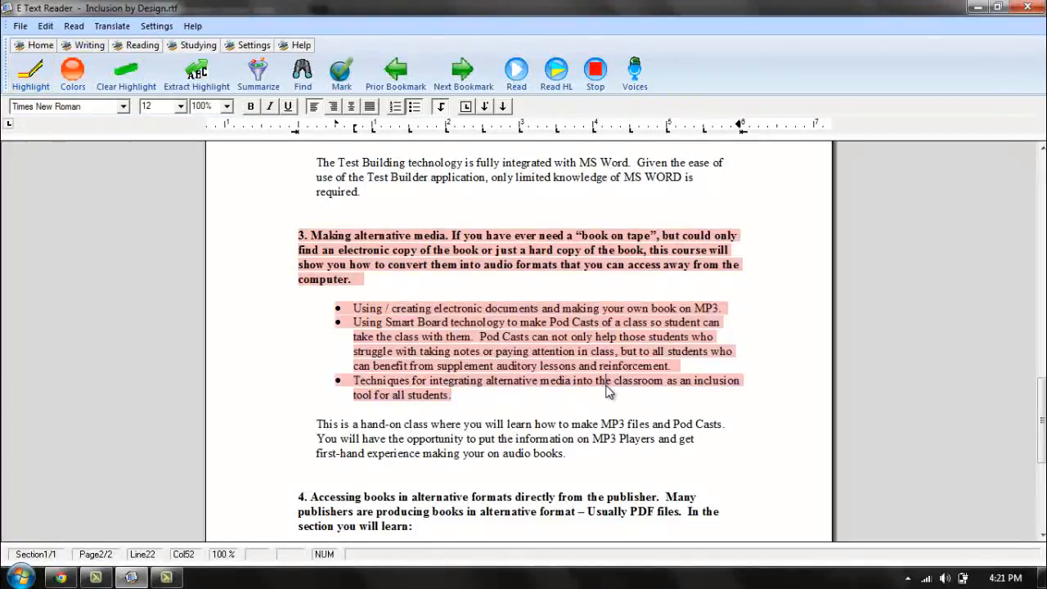
# Highlight the section 4 heading about accessing books in alternative formats and its six bullet points in blue.
pyautogui.scroll(-5, 577, 373)
pyautogui.click(576, 365)
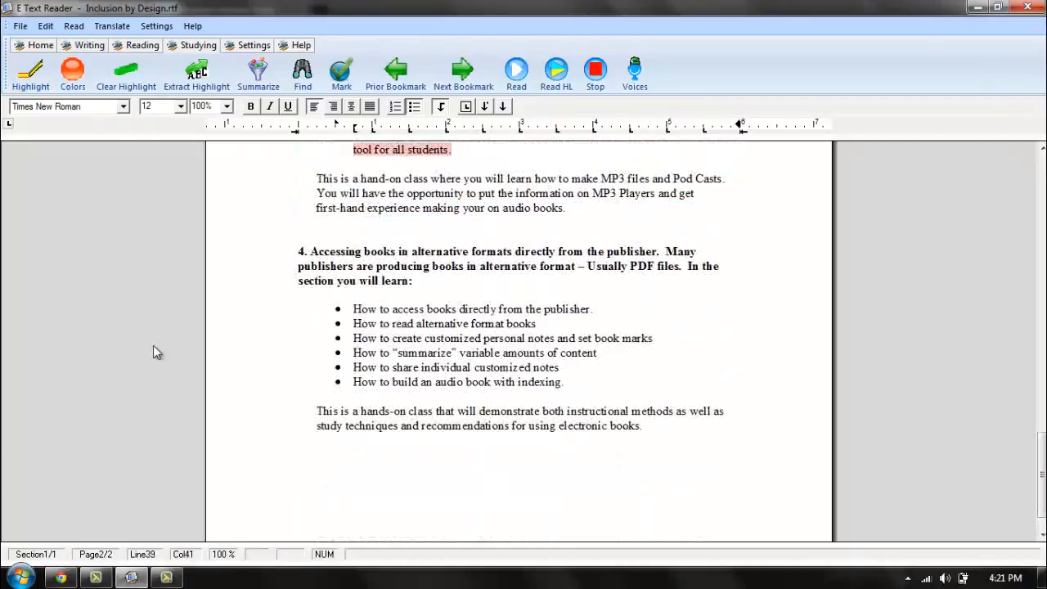
pyautogui.click(74, 82)
pyautogui.click(74, 83)
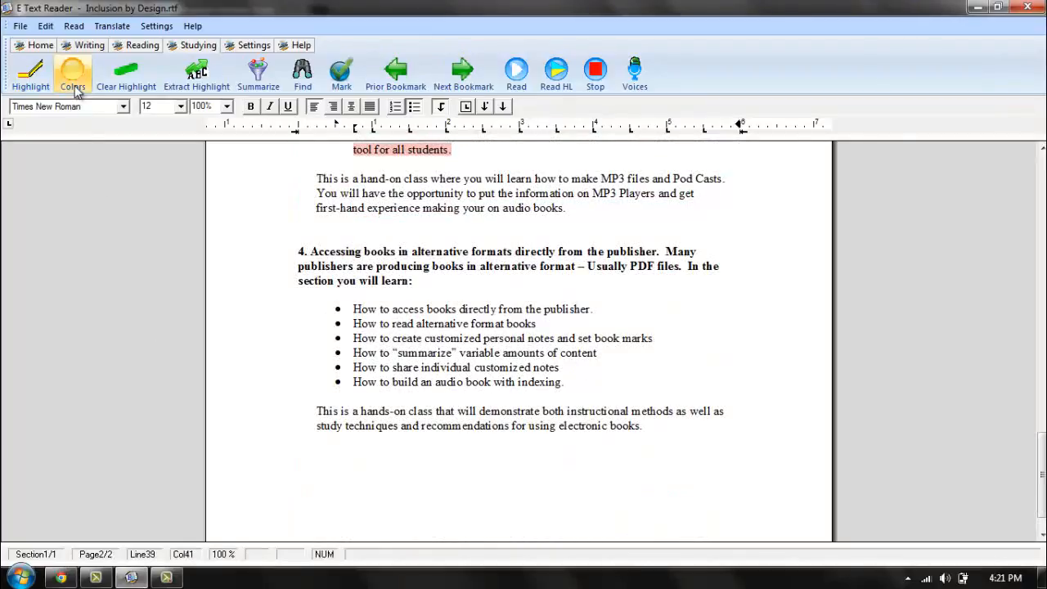
pyautogui.click(75, 86)
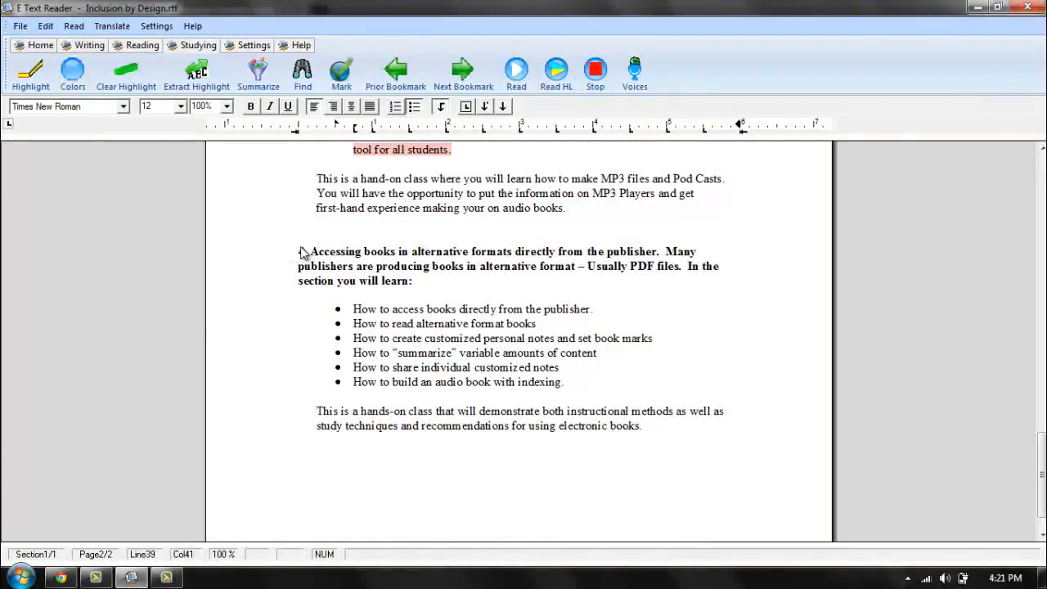
pyautogui.moveTo(309, 251)
pyautogui.mouseDown()
pyautogui.moveTo(435, 284)
pyautogui.moveTo(353, 266)
pyautogui.moveTo(300, 236)
pyautogui.mouseUp()
pyautogui.click(31, 77)
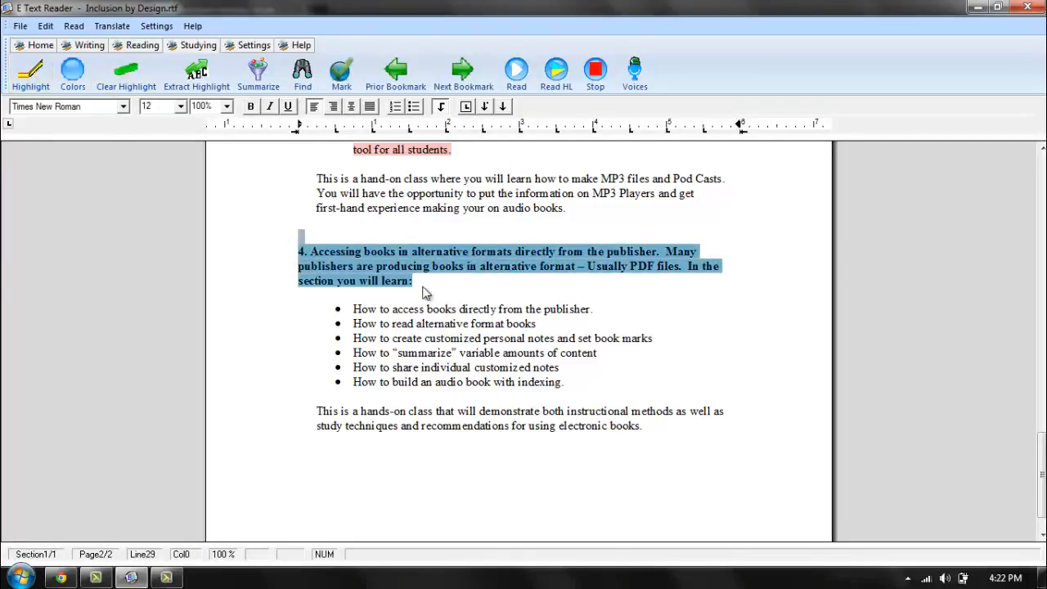
pyautogui.click(430, 302)
pyautogui.moveTo(573, 384); pyautogui.dragTo(316, 318)
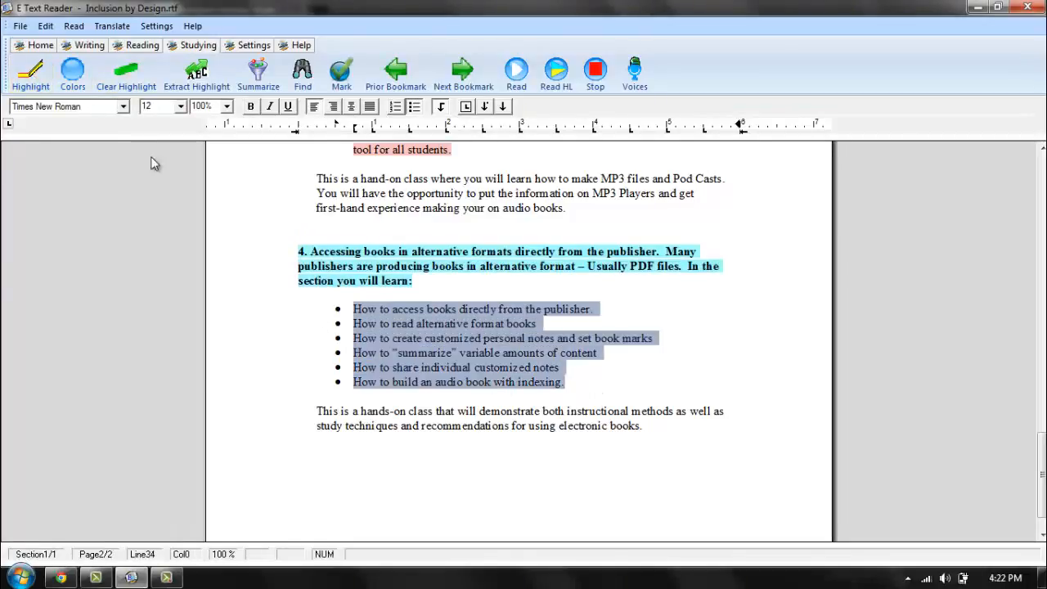
pyautogui.click(31, 78)
pyautogui.scroll(-1, 624, 422)
pyautogui.click(622, 419)
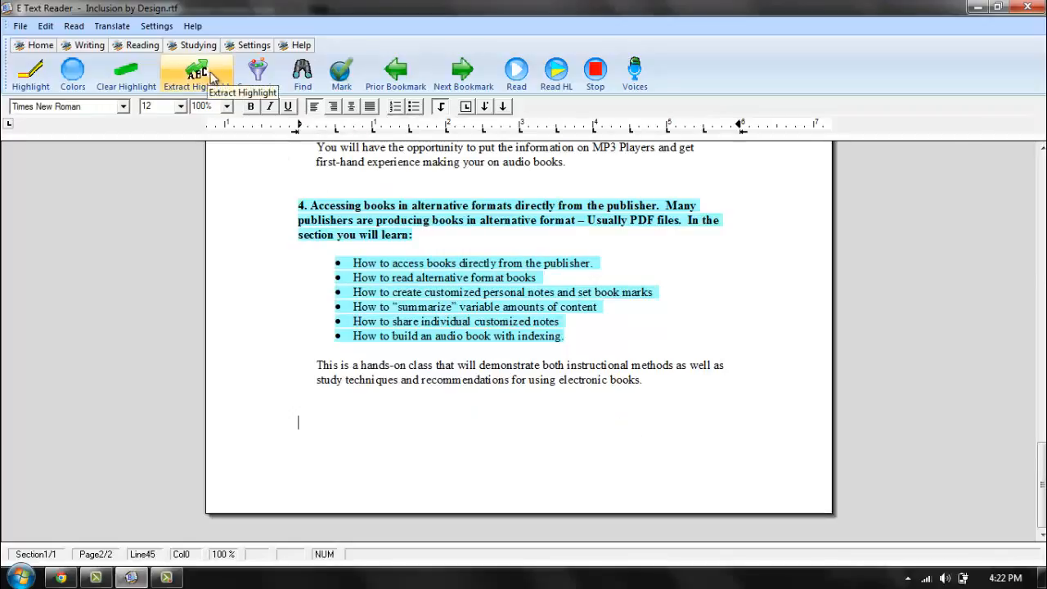
# Read the highlighted text aloud from the document's start with highlights refreshed and Yellow, Blue, Green and Pink included, and stop the reading partway.
pyautogui.moveTo(1041, 483); pyautogui.dragTo(1041, 192)
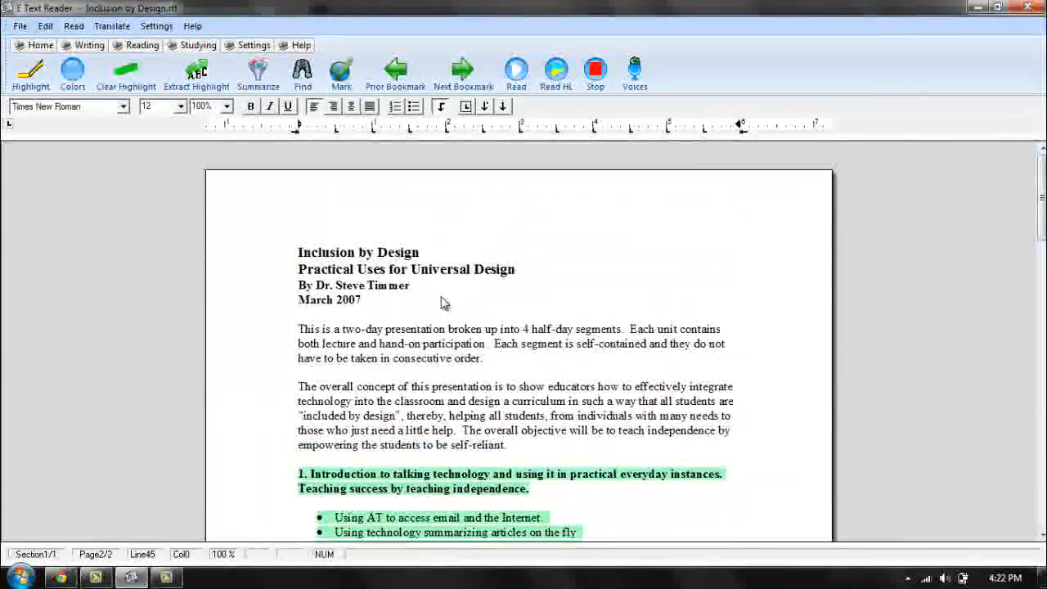
pyautogui.click(442, 303)
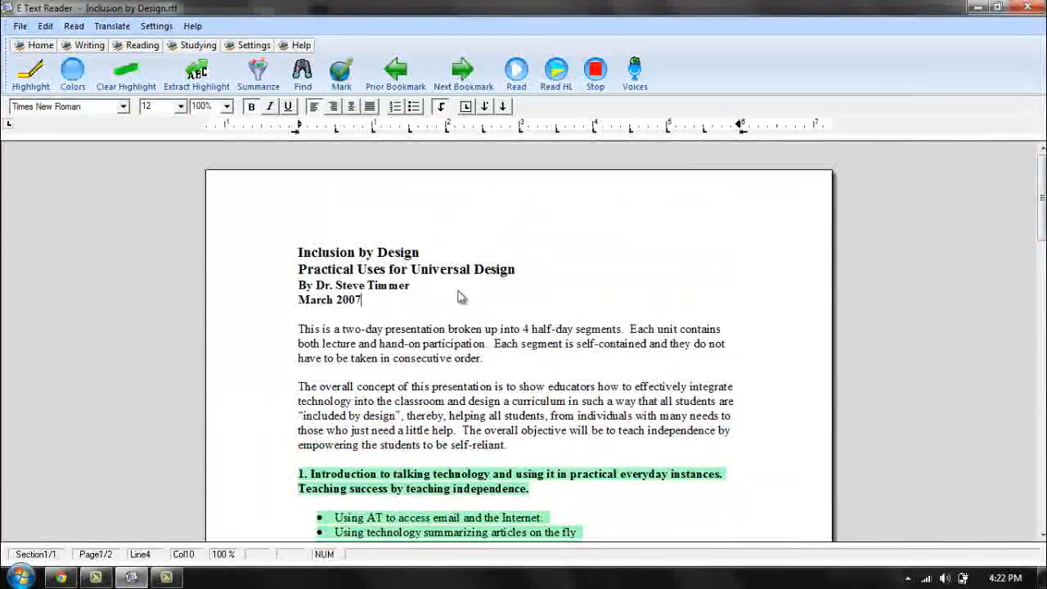
pyautogui.click(554, 75)
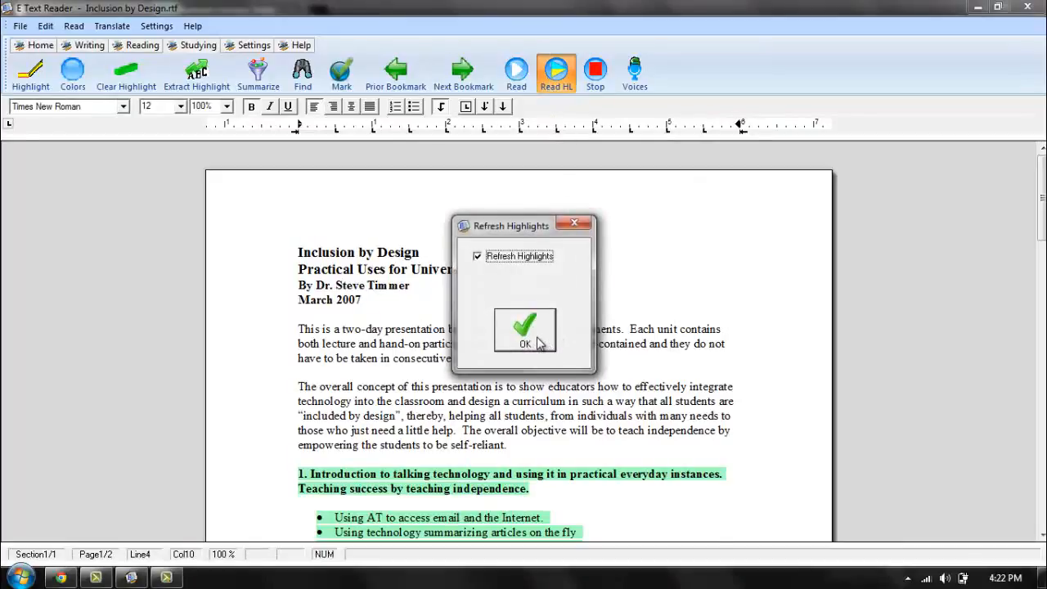
pyautogui.click(538, 344)
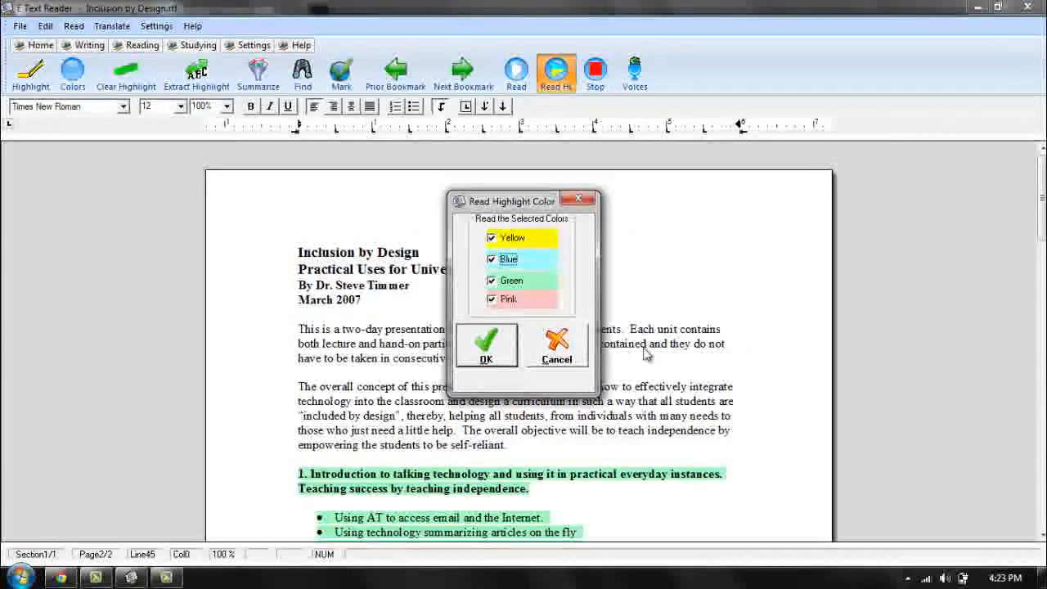
pyautogui.click(503, 350)
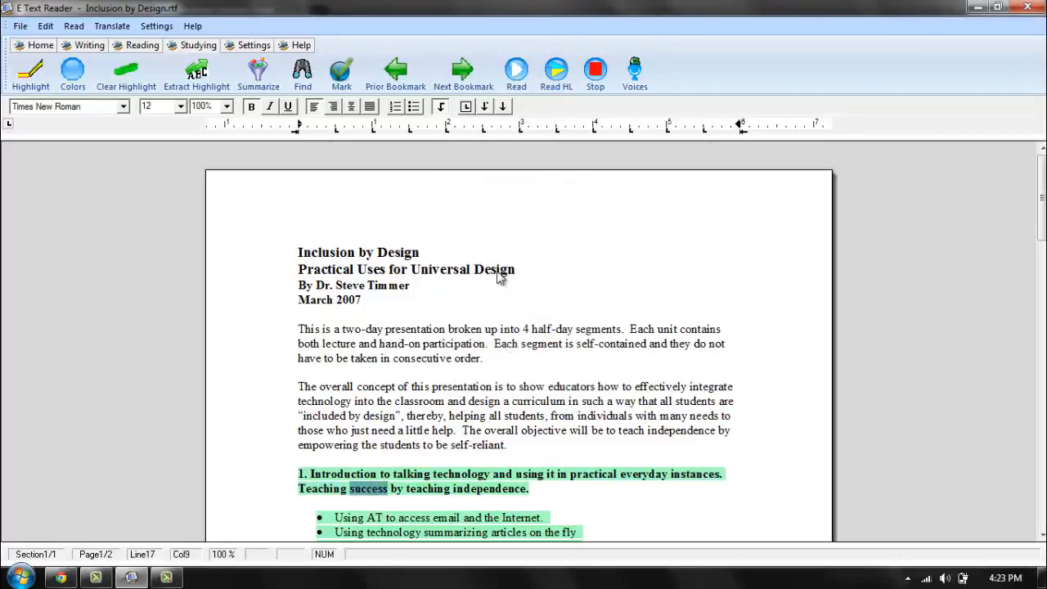
pyautogui.click(599, 81)
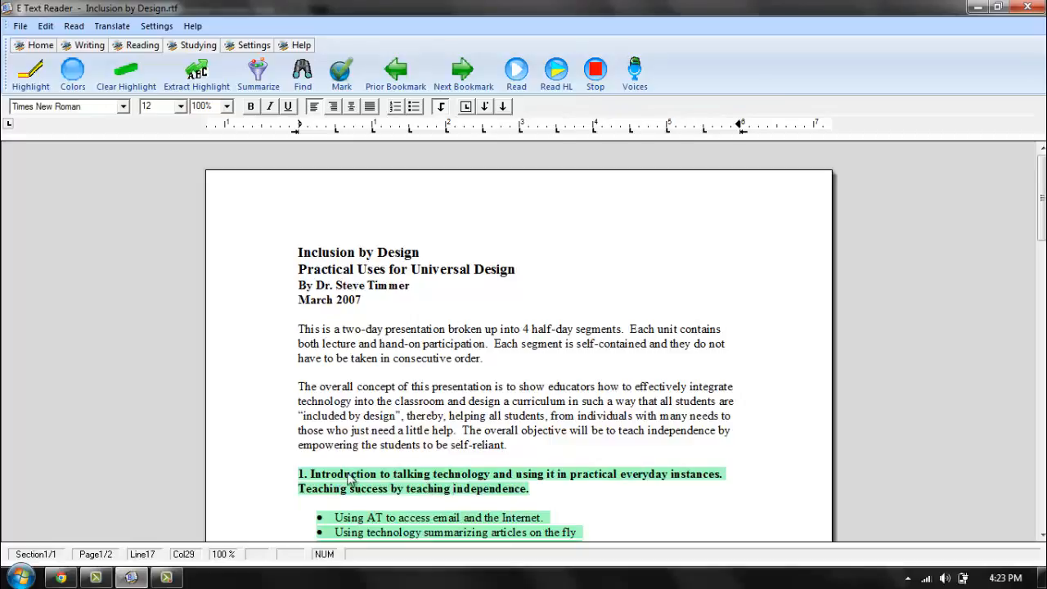
# Look through the color-highlighted passages from section 1 down to section 4.
pyautogui.scroll(-3, 716, 442)
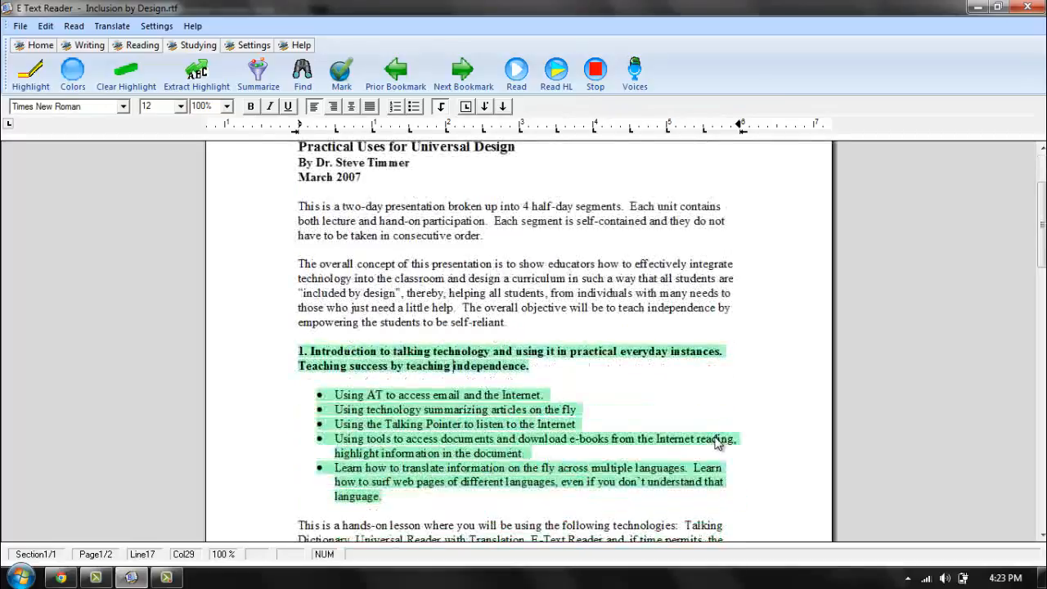
pyautogui.scroll(-1, 717, 442)
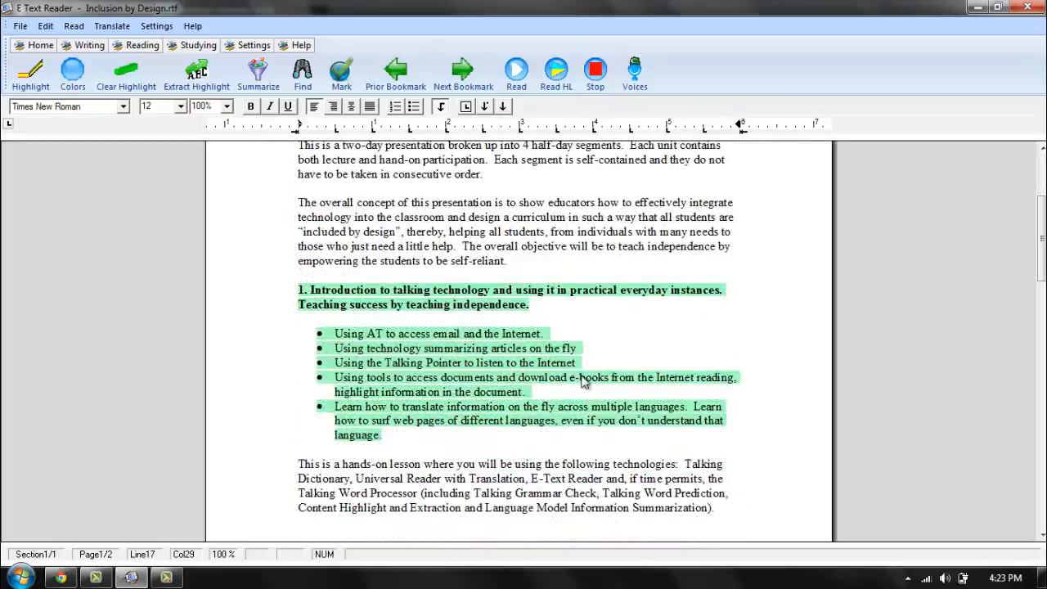
pyautogui.scroll(-2, 583, 381)
pyautogui.scroll(-3, 497, 442)
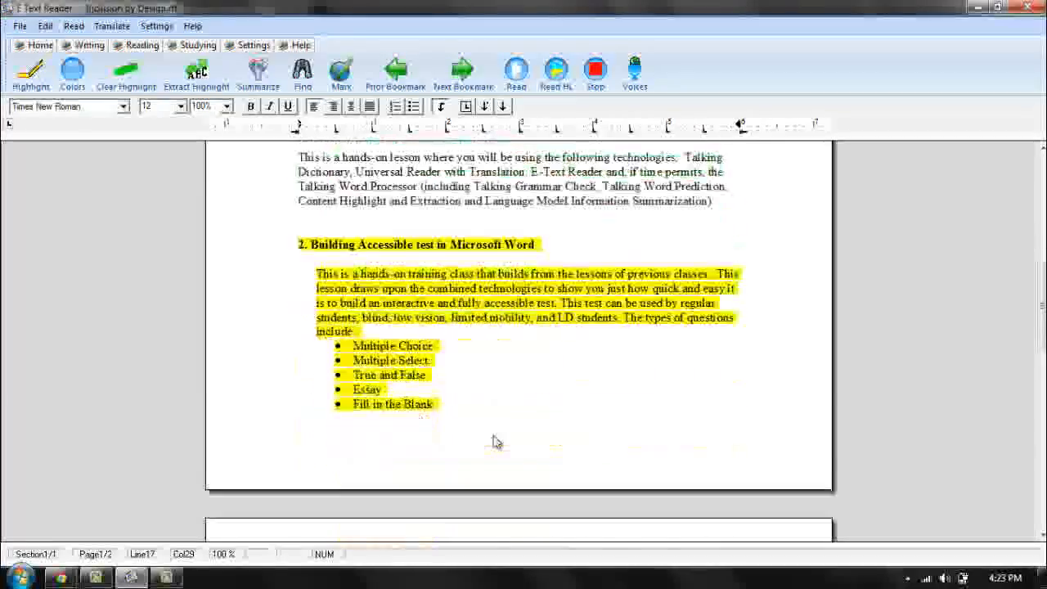
pyautogui.scroll(-10, 496, 442)
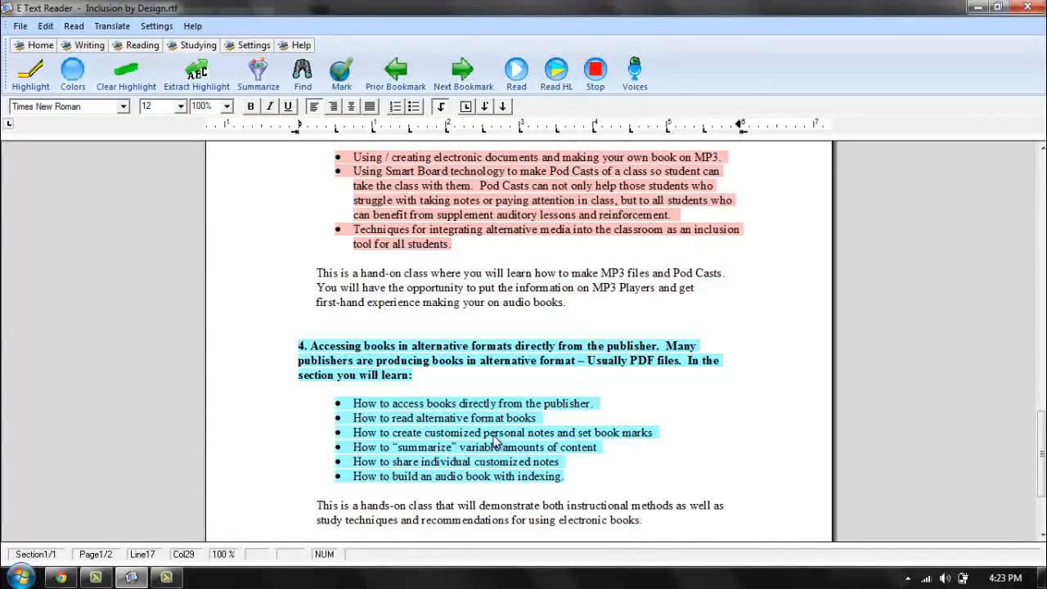
# Extract all four highlight colors grouped by color with page numbers included and highlight colors kept, and maximize the extract window.
pyautogui.click(196, 69)
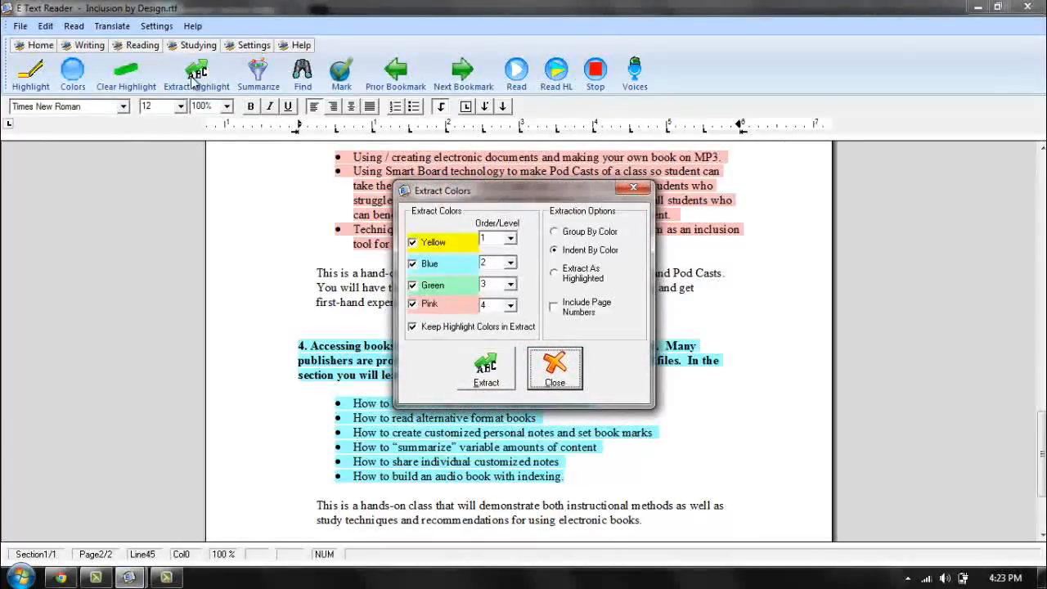
pyautogui.click(583, 237)
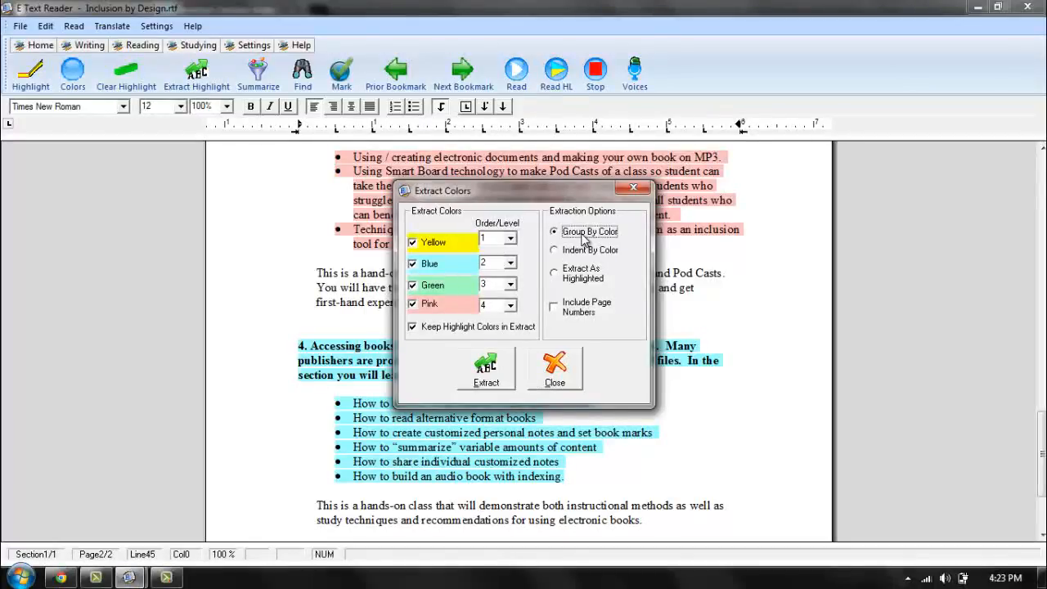
pyautogui.click(580, 312)
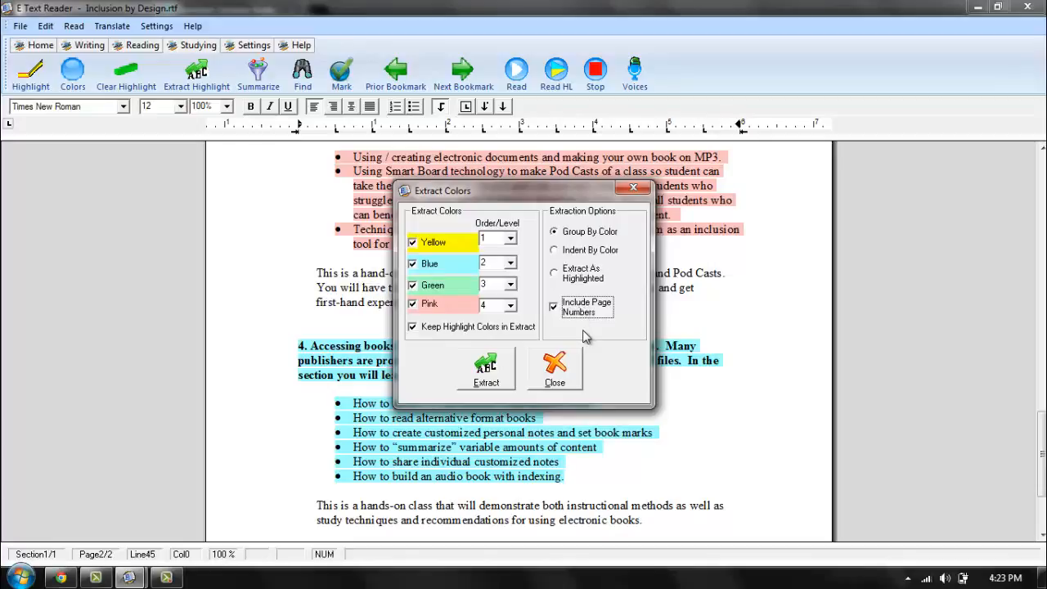
pyautogui.click(486, 370)
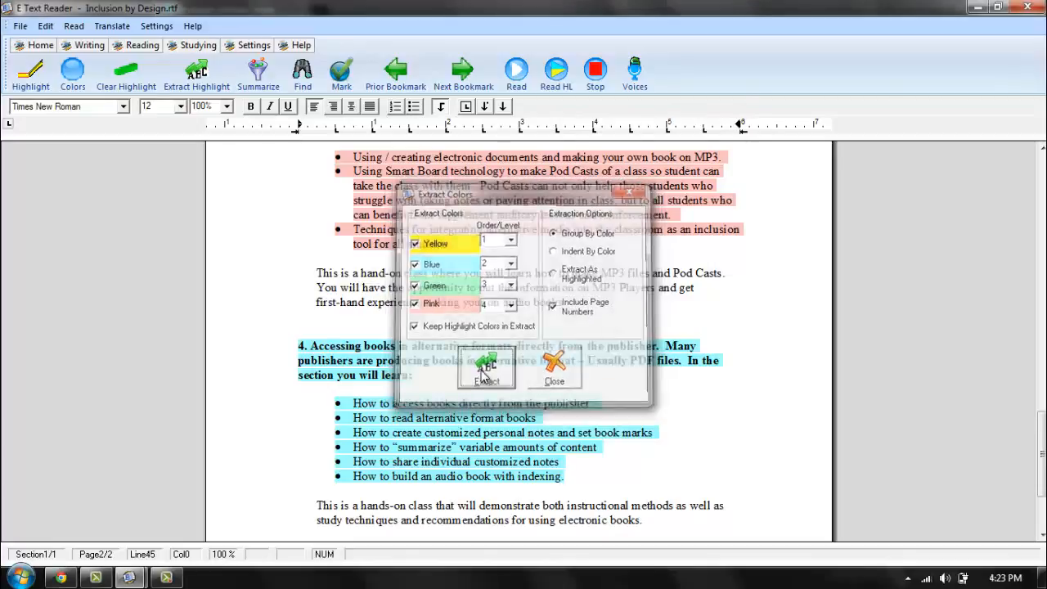
pyautogui.moveTo(515, 178); pyautogui.dragTo(522, 120)
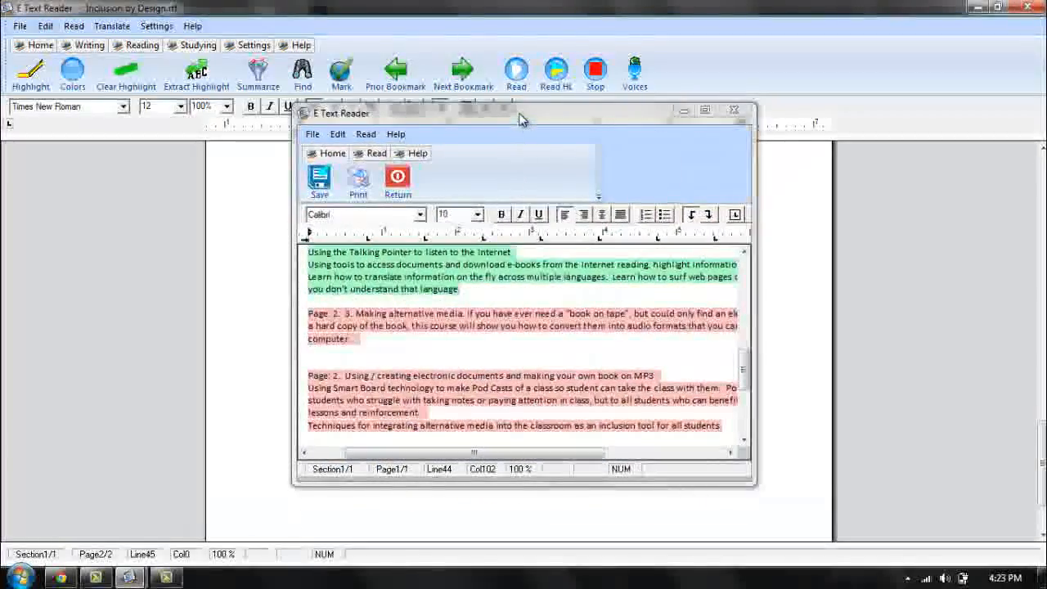
pyautogui.doubleClick(522, 120)
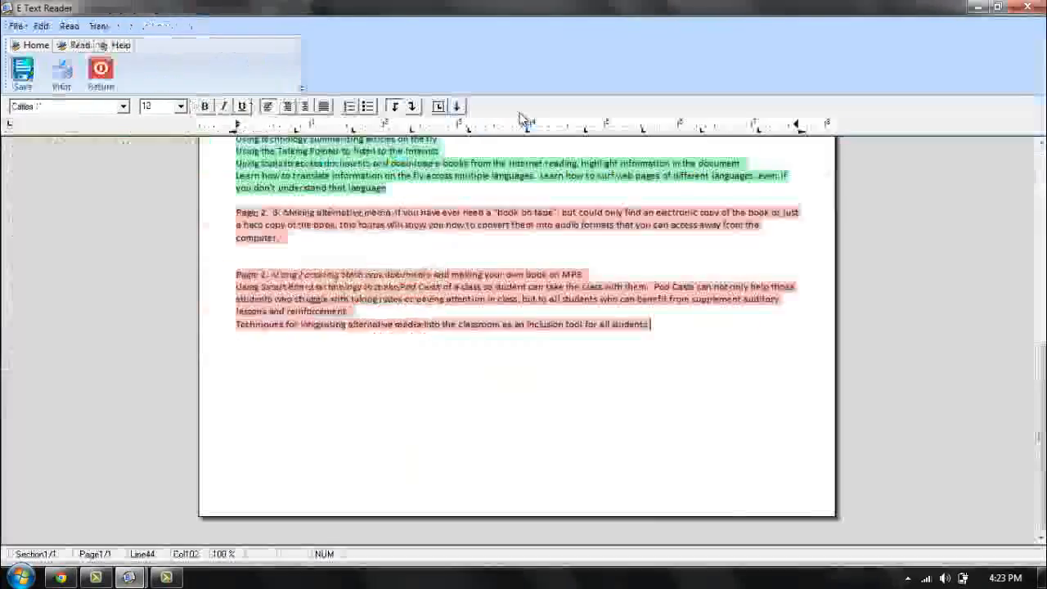
# Look through the extracted passages from the yellow group to the pink group, including their page numbers, and return to the beginning.
pyautogui.scroll(3, 593, 252)
pyautogui.scroll(8, 593, 252)
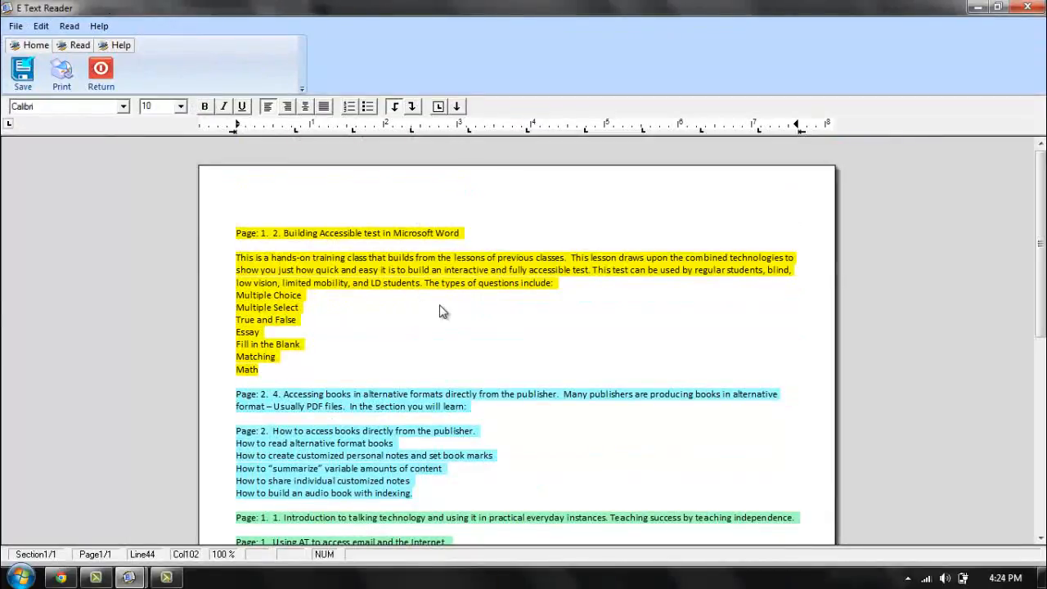
pyautogui.scroll(-1, 442, 311)
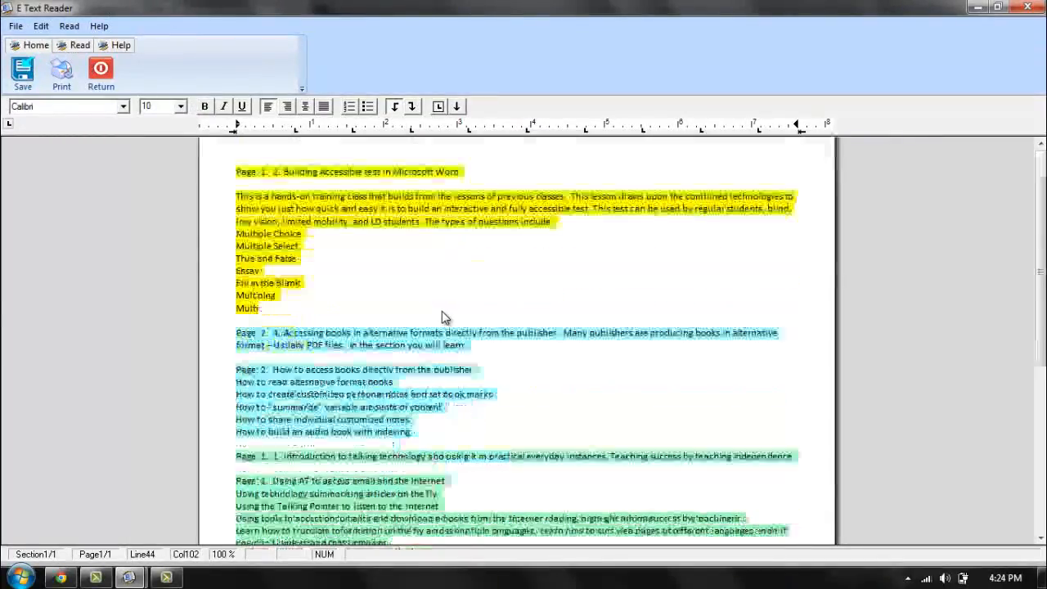
pyautogui.scroll(-1, 441, 311)
pyautogui.scroll(-3, 442, 311)
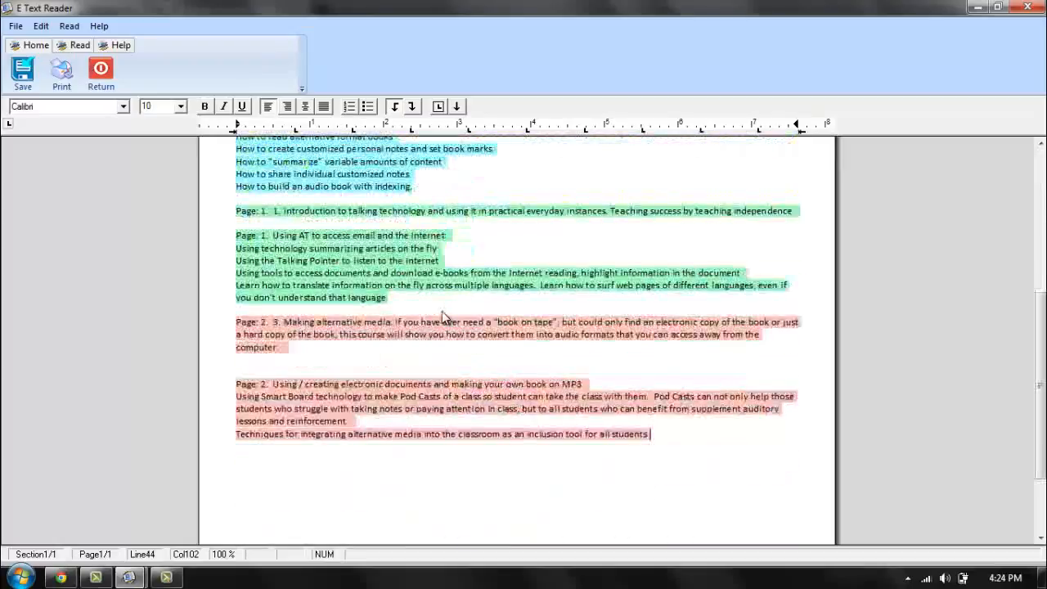
pyautogui.scroll(3, 441, 311)
pyautogui.scroll(2, 442, 317)
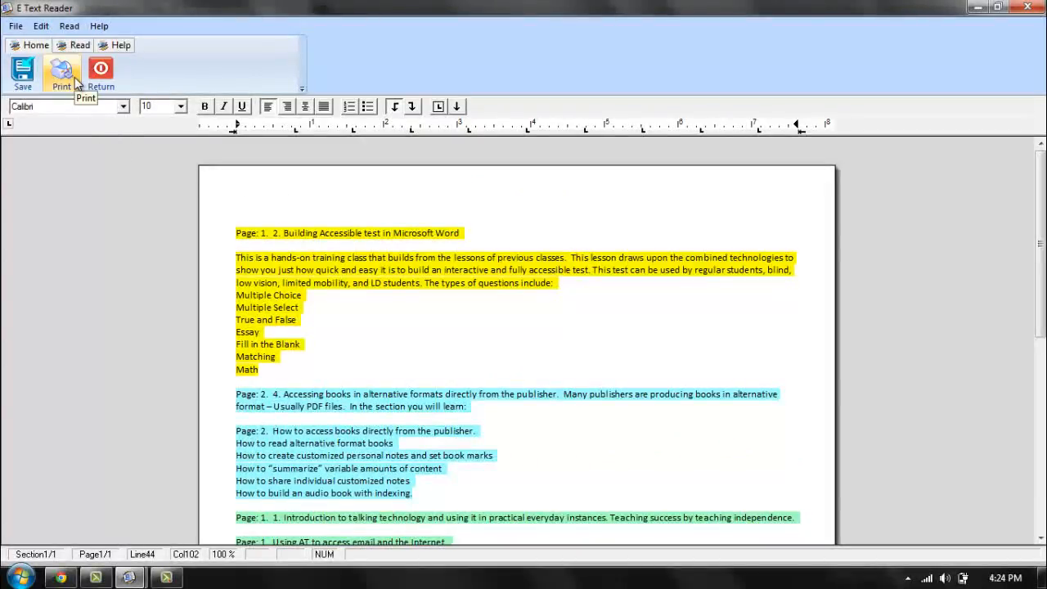
# Check which file formats the extract can be saved in, and leave without saving it.
pyautogui.click(23, 73)
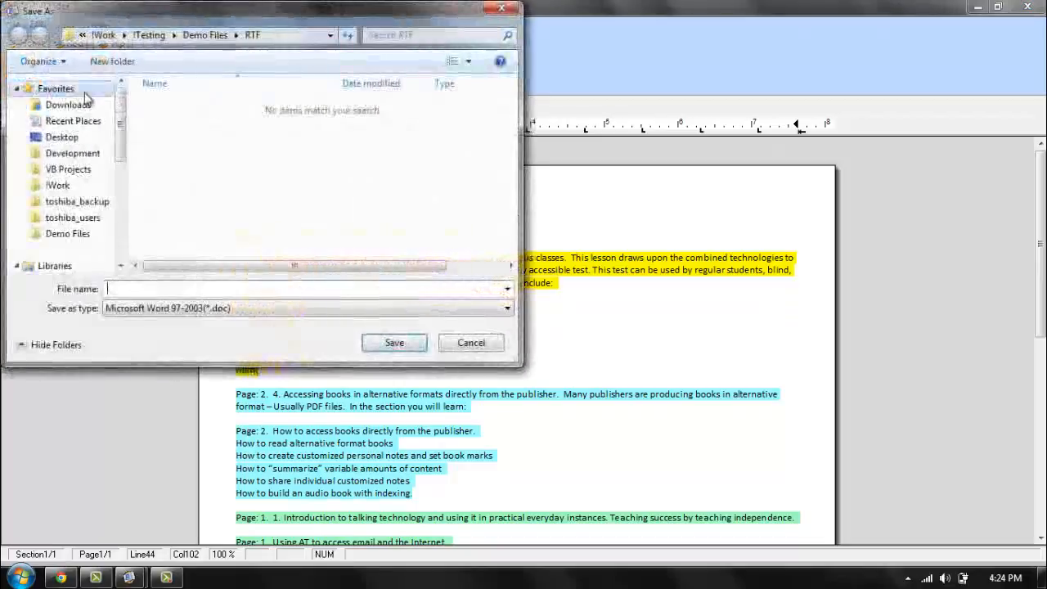
pyautogui.click(259, 309)
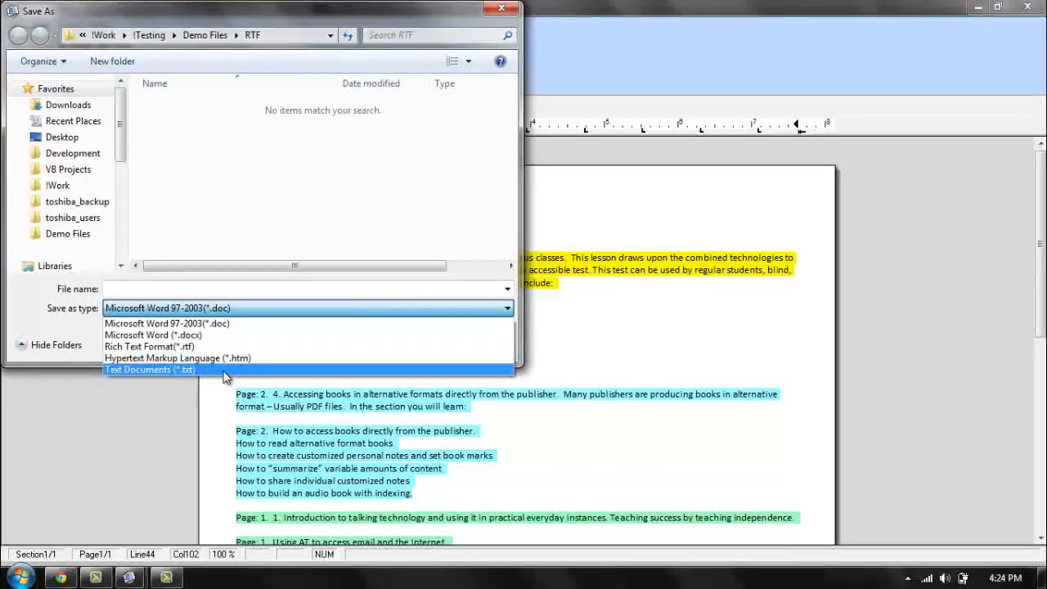
pyautogui.click(295, 283)
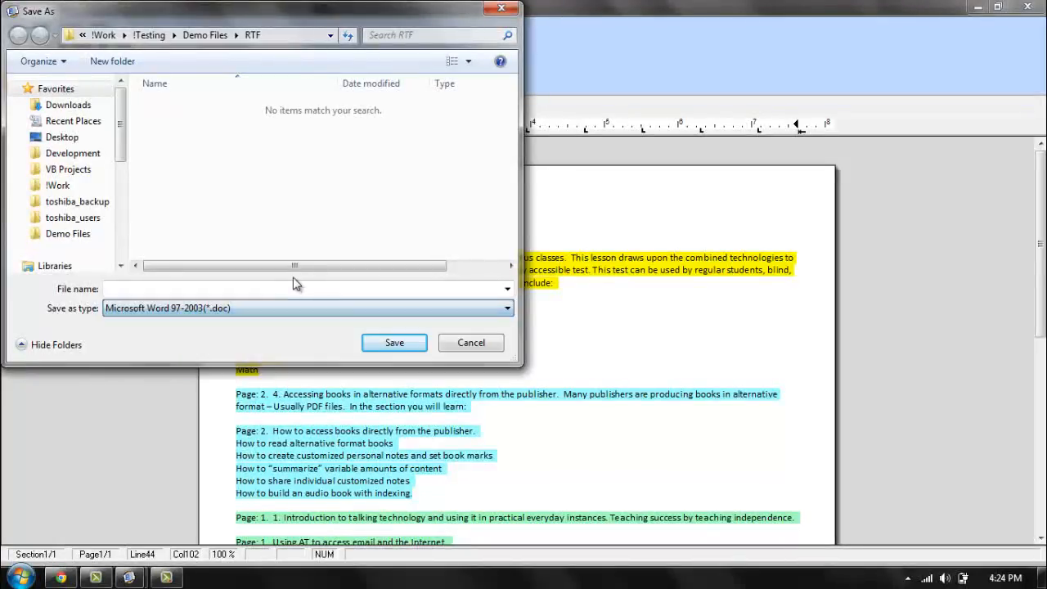
pyautogui.click(471, 344)
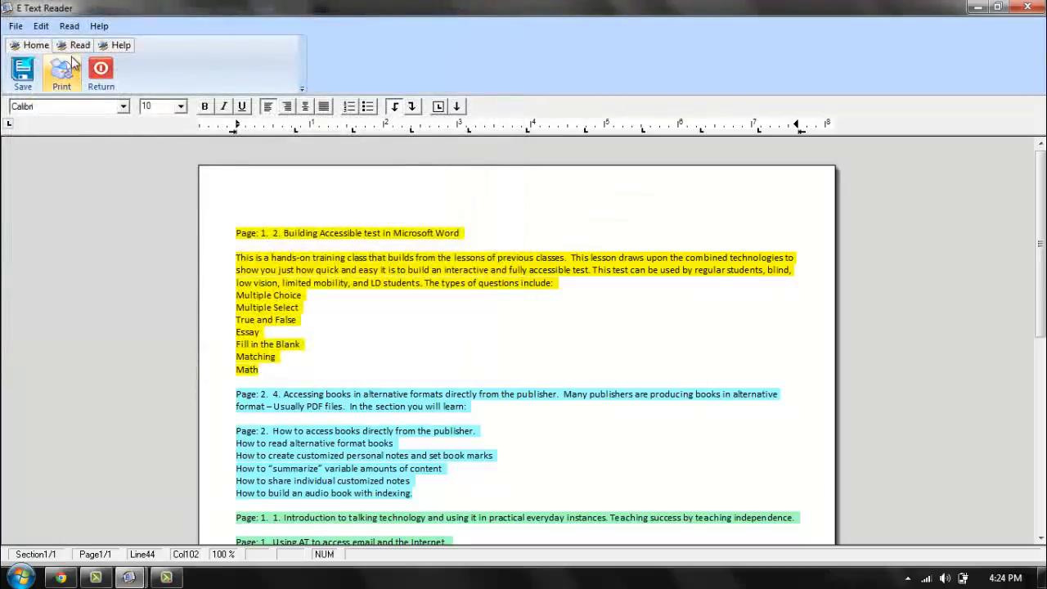